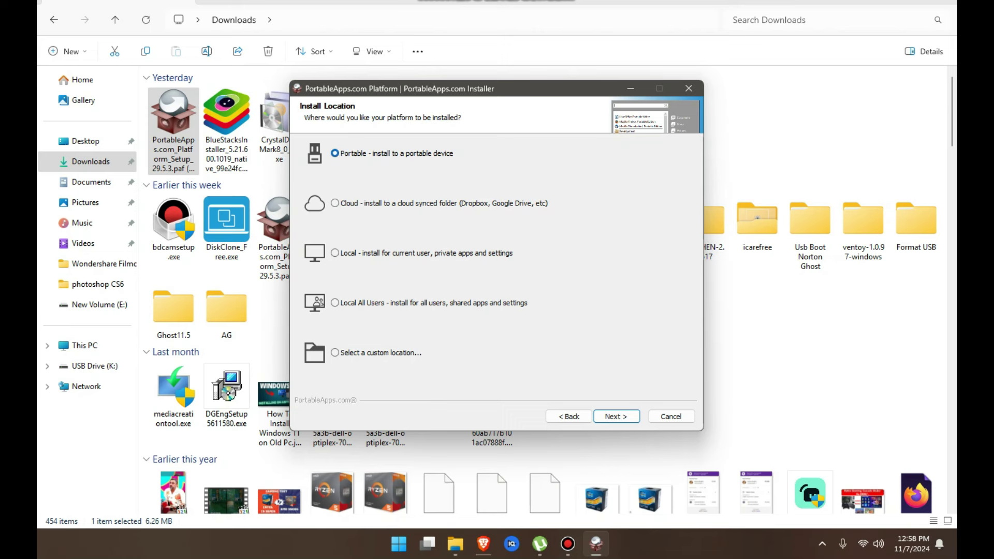
Step: Choose installation to a portable device and check the USB drive K: under This PC in File Explorer
click(616, 416)
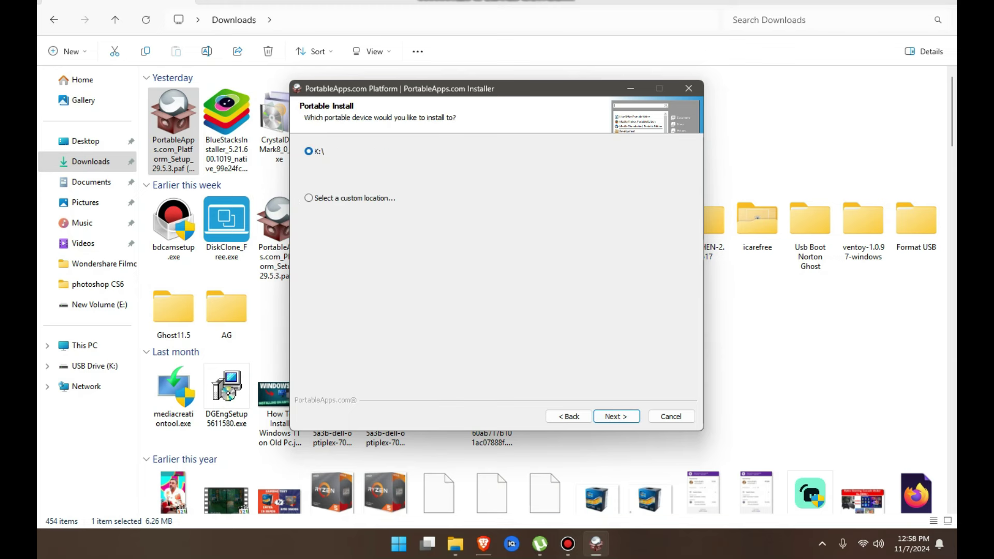
key(super+e)
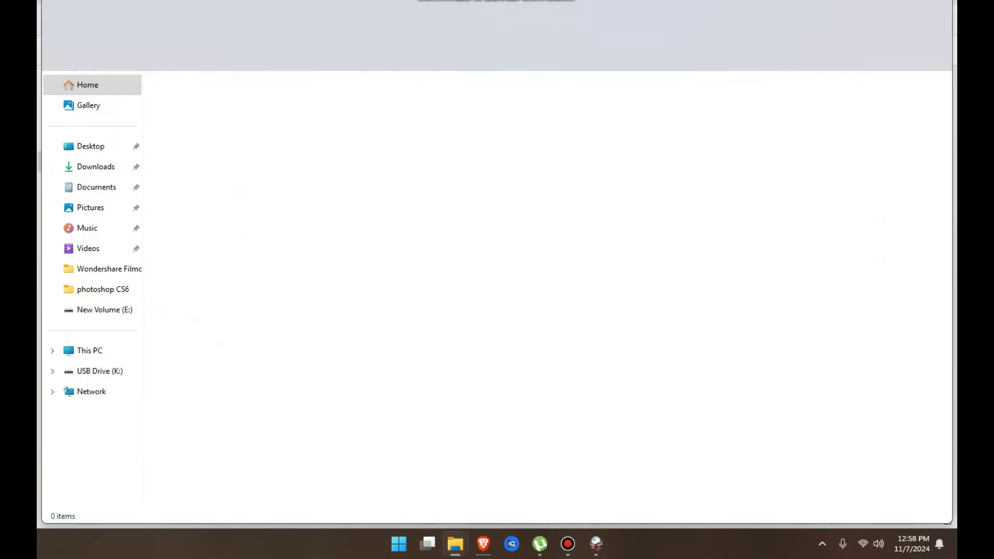
click(90, 350)
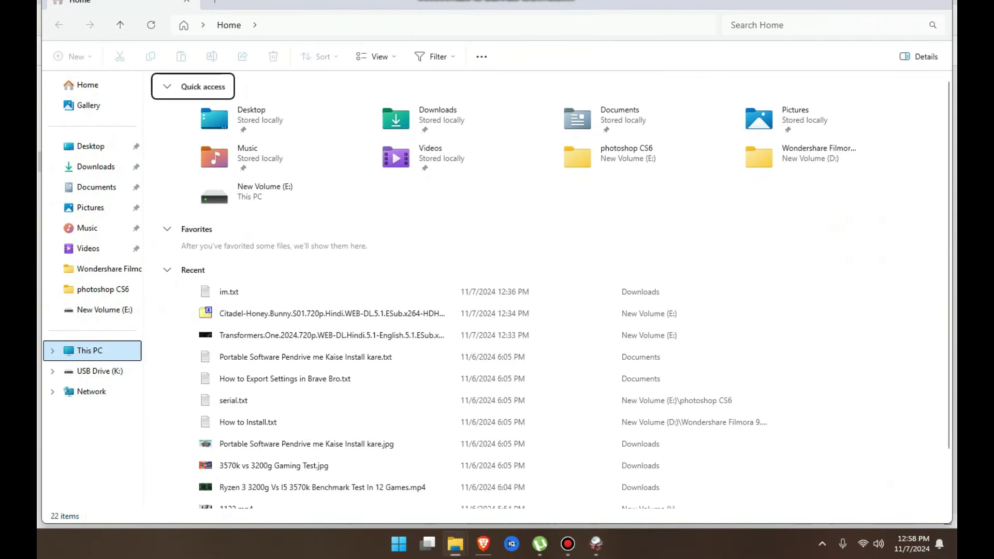
click(233, 182)
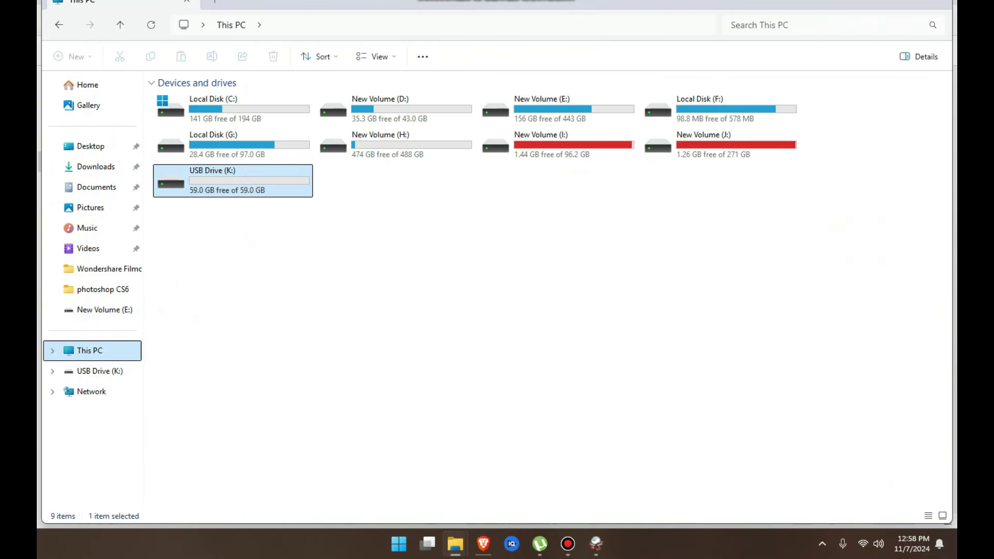
click(596, 543)
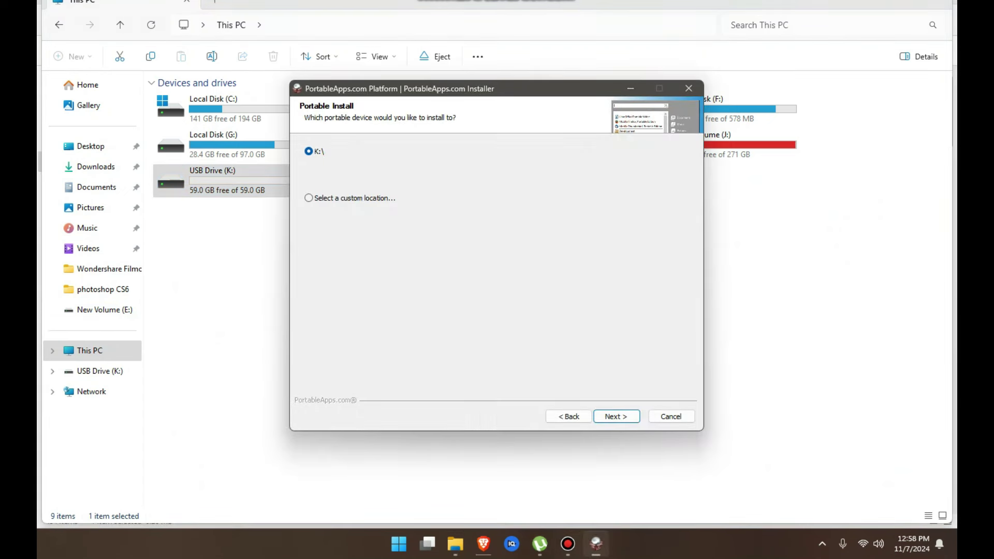
Step: Install the platform to K:\ and finish the setup with the platform set to run, dismissing its About window
key(Return)
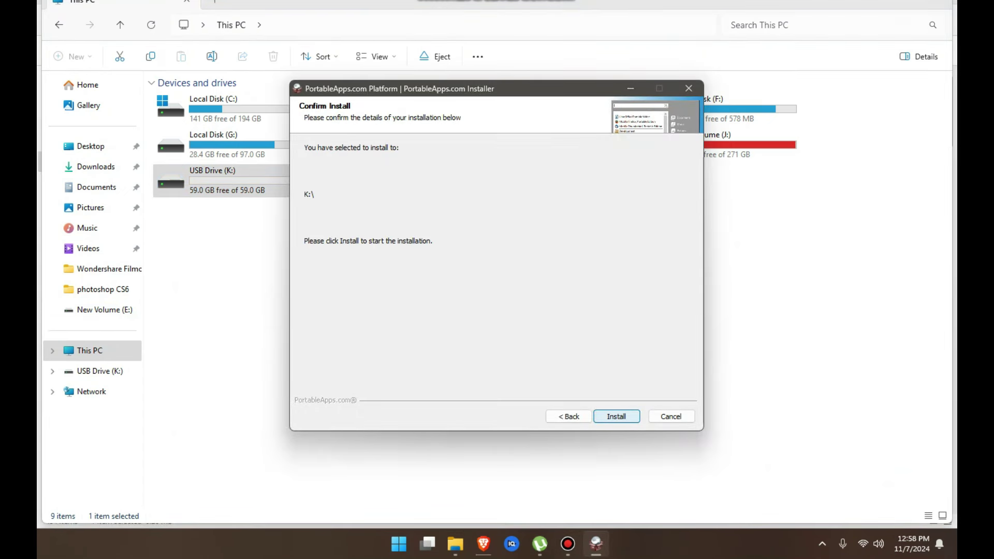
key(Return)
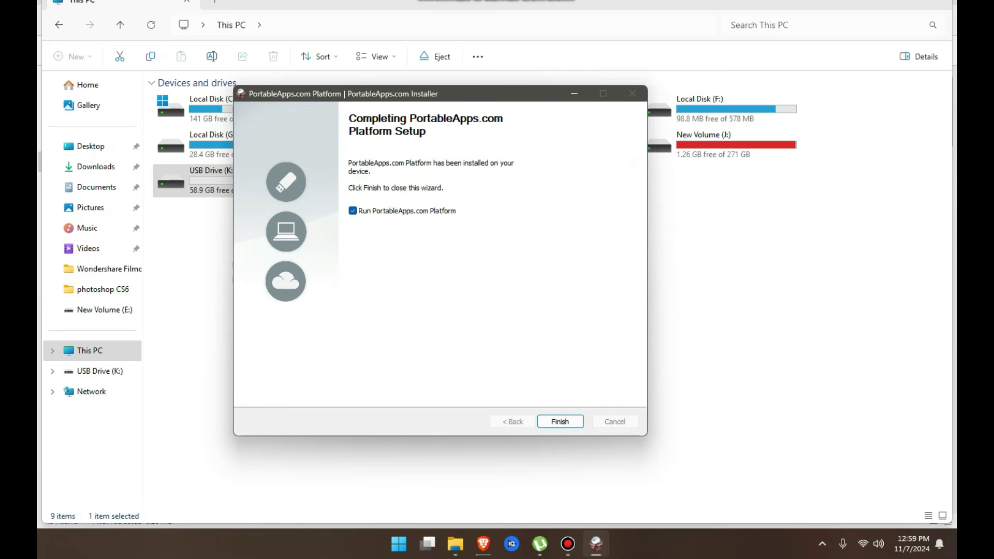
key(Return)
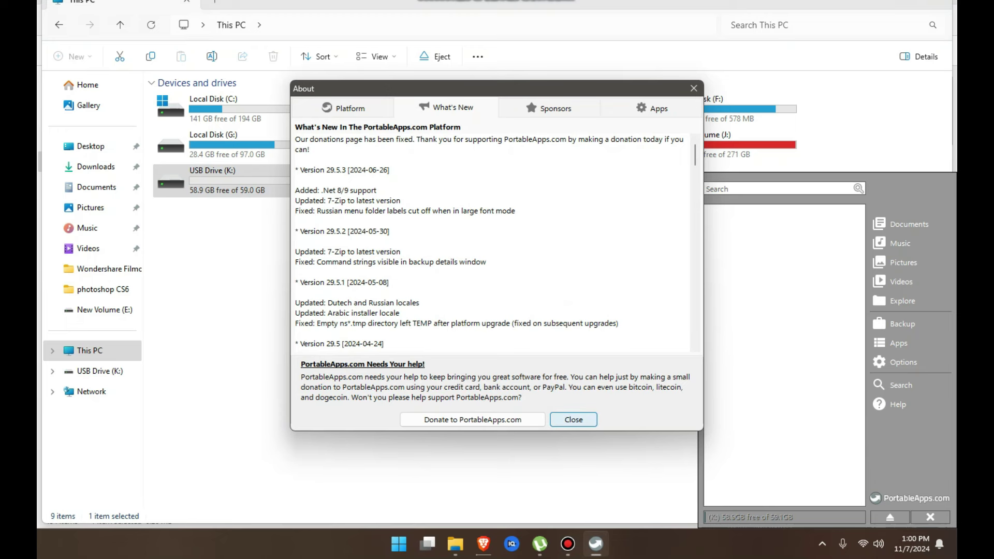
click(573, 420)
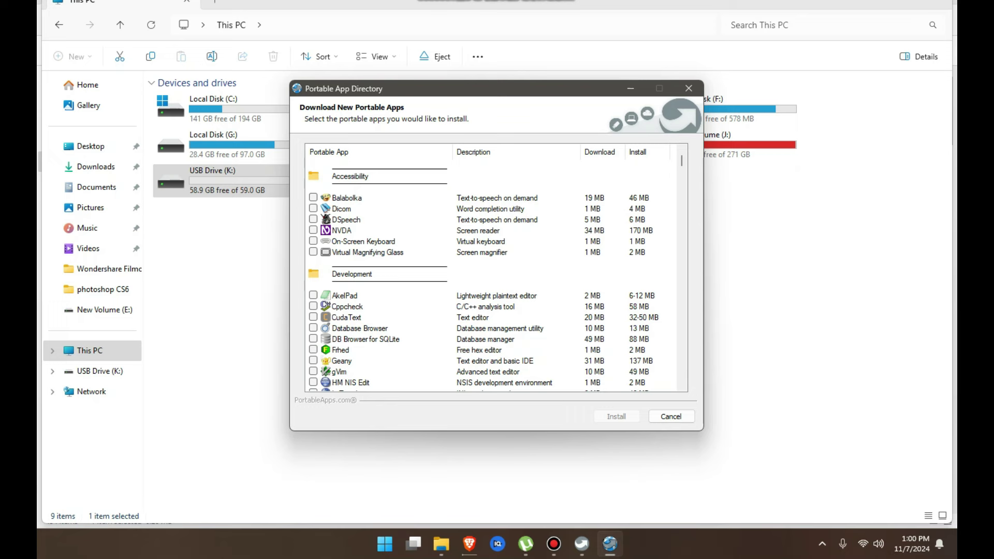
Step: Browse the downloadable portable apps from the Accessibility category through Games and Graphics and Pictures to Internet
scroll(492, 274, down, 1)
scroll(492, 275, down, 11)
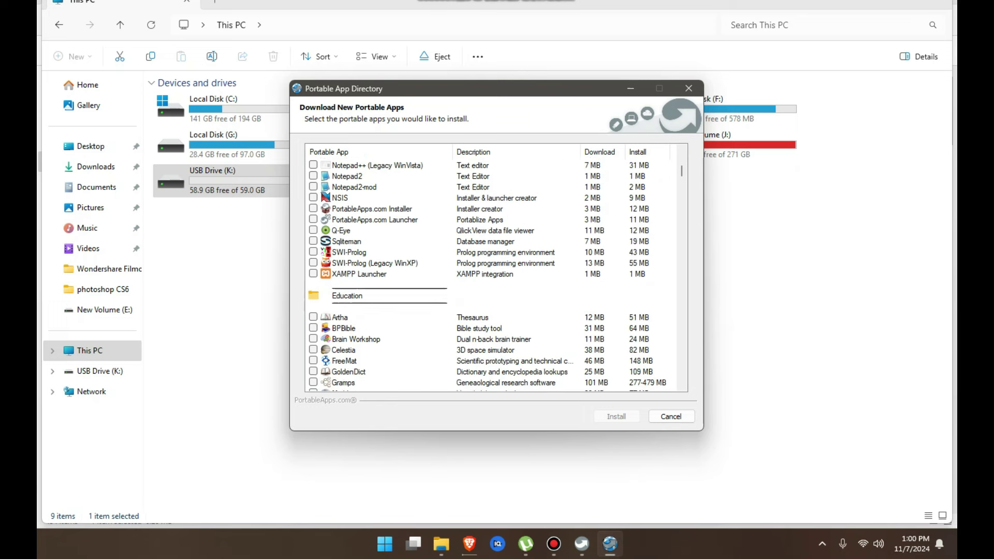
scroll(492, 275, down, 15)
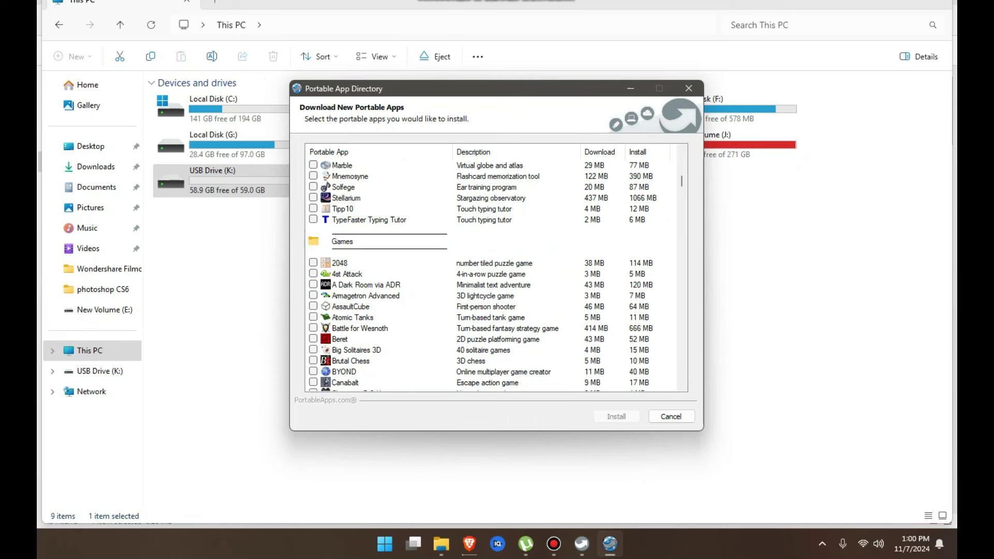
scroll(492, 274, down, 10)
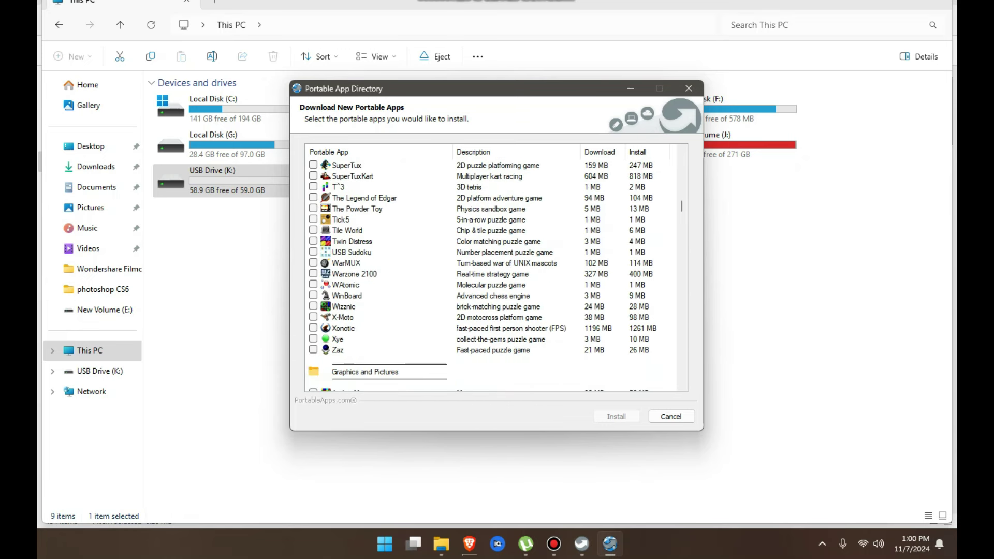
scroll(491, 275, down, 1)
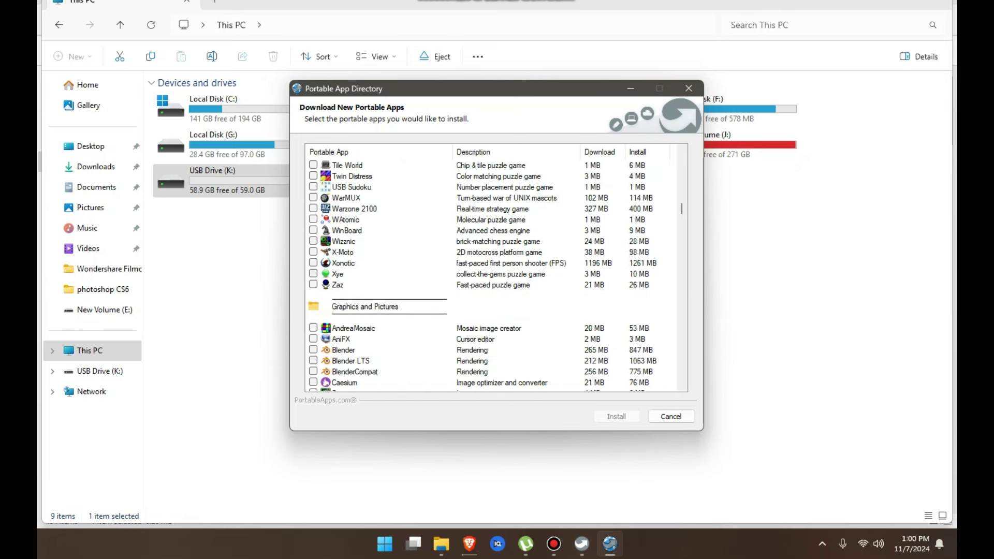
scroll(492, 274, down, 1)
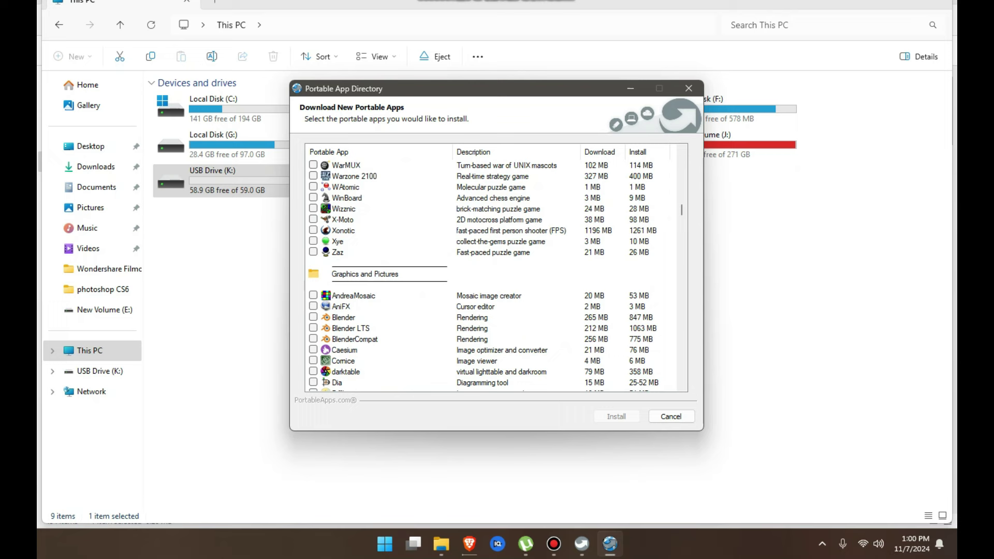
scroll(492, 274, down, 1)
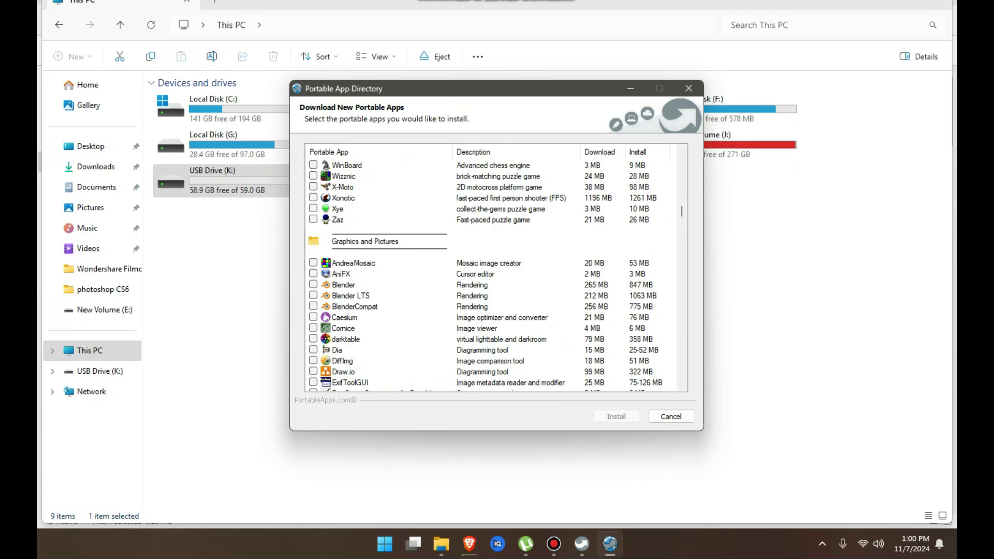
scroll(492, 275, down, 1)
scroll(491, 274, down, 2)
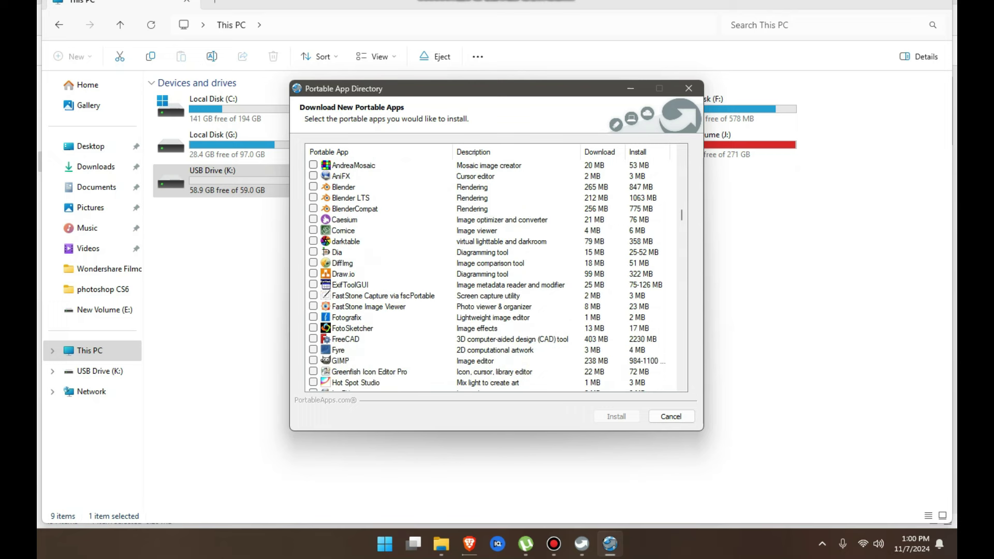
scroll(492, 275, down, 6)
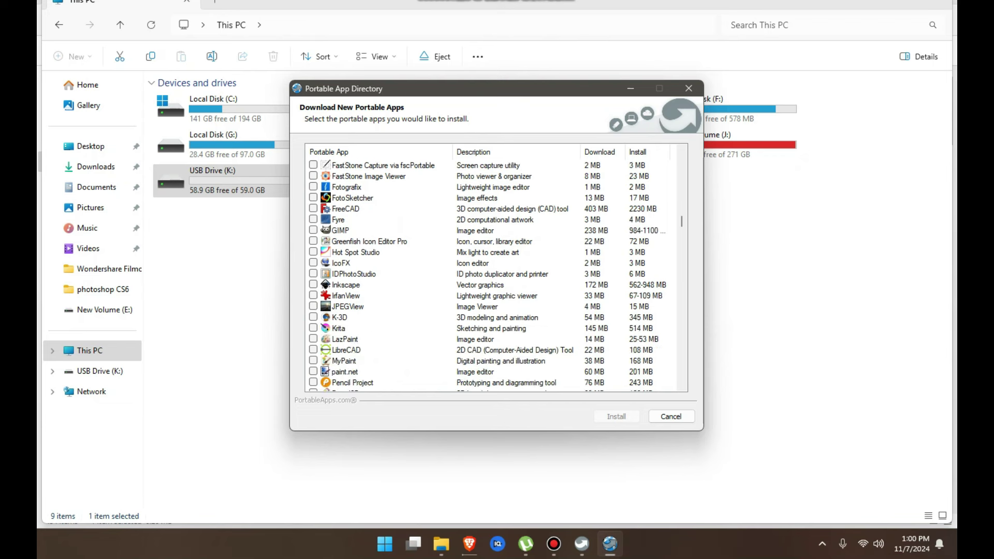
scroll(492, 275, down, 1)
scroll(492, 274, down, 3)
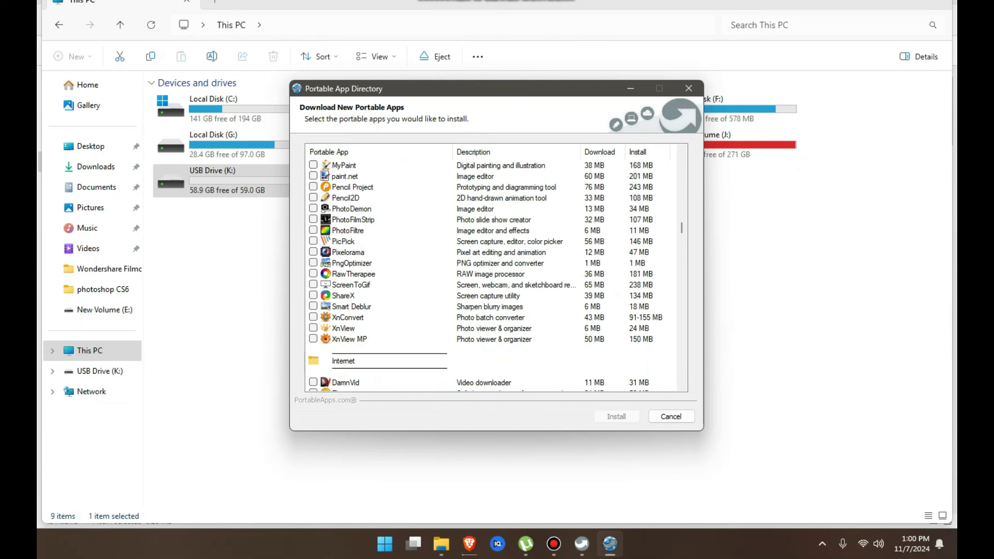
scroll(492, 274, down, 4)
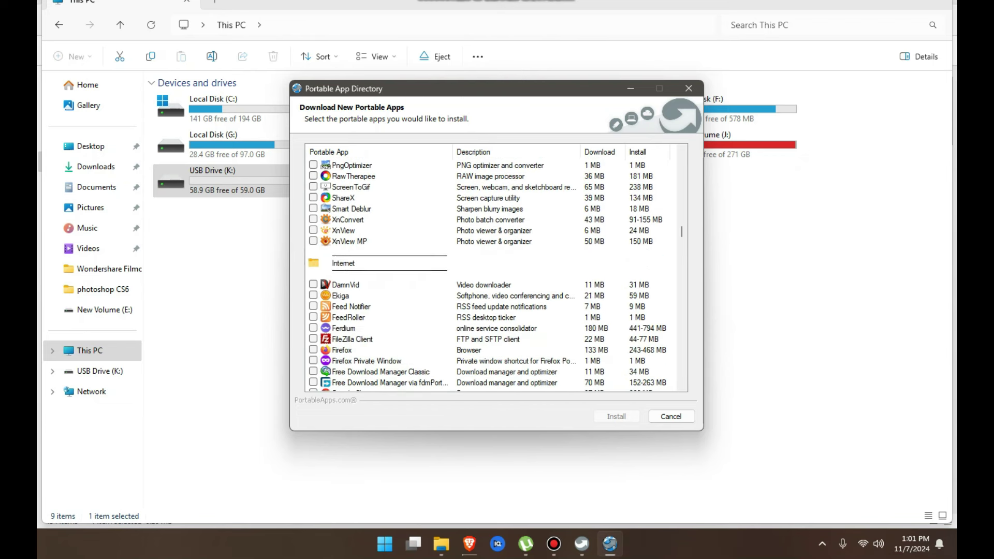
Step: Mark Virtual Magnifying Glass in the Accessibility category for installation
scroll(492, 274, up, 1)
scroll(491, 275, up, 20)
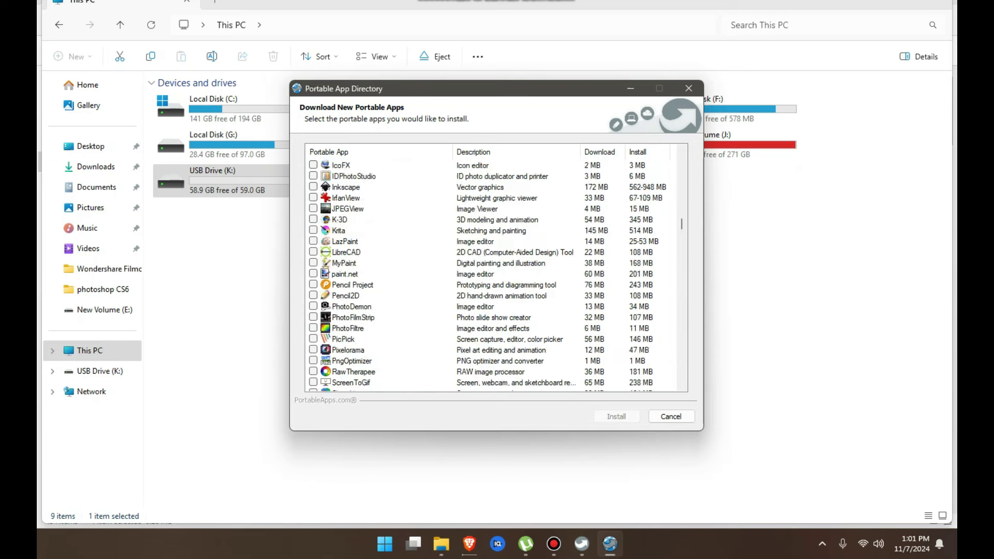
scroll(484, 274, up, 8)
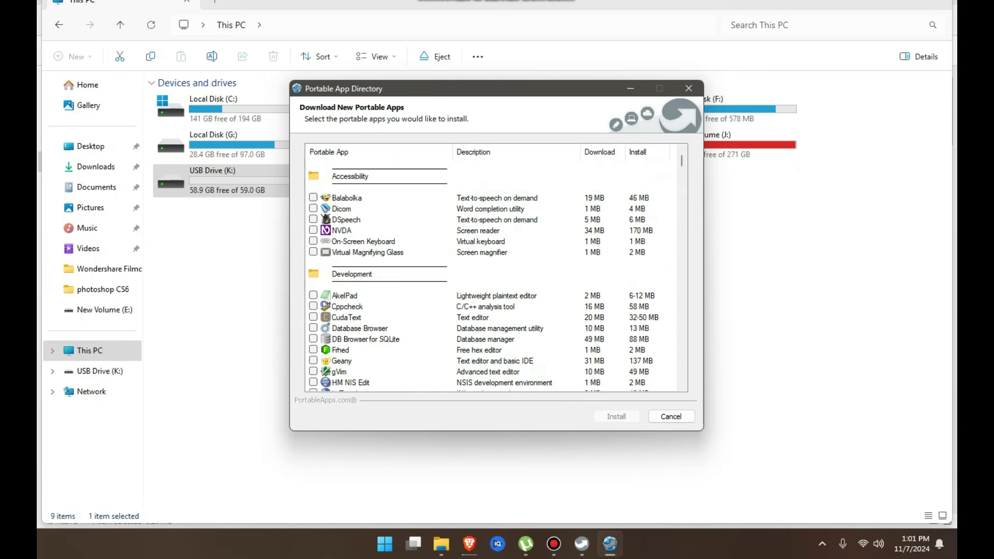
click(313, 253)
Step: Examine the apps offered in the Development, Education, Games, Graphics and Pictures, and Internet categories, including the browsers
scroll(484, 274, down, 1)
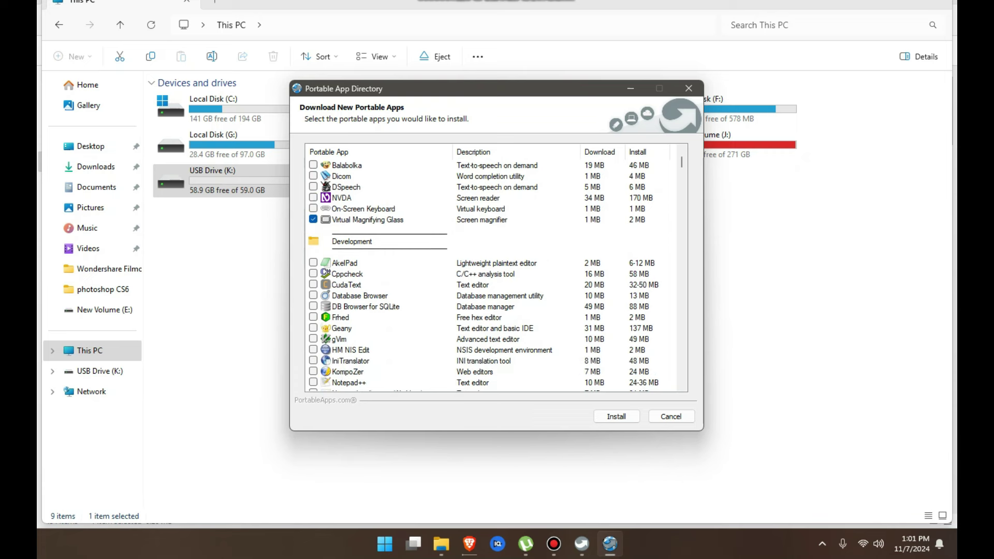
scroll(483, 274, down, 1)
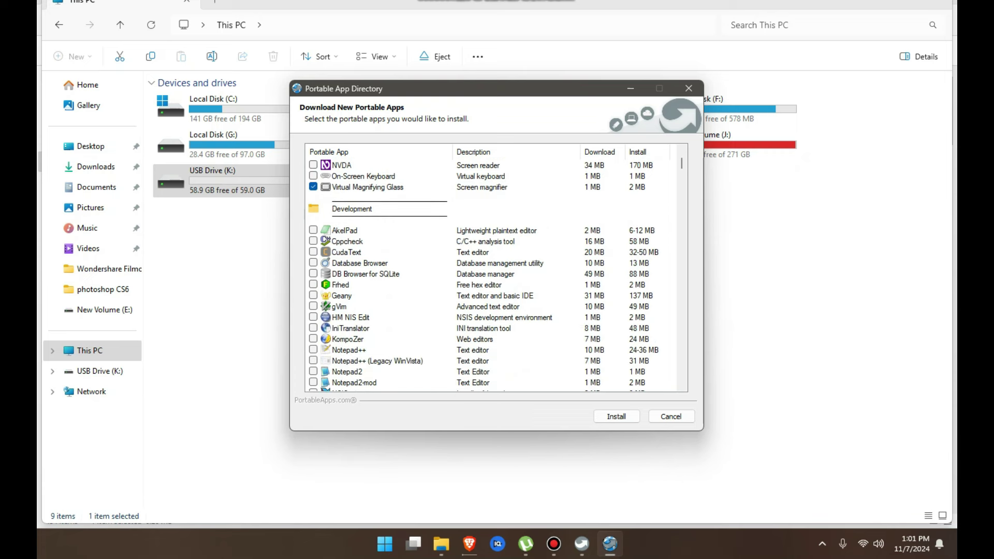
scroll(483, 274, down, 4)
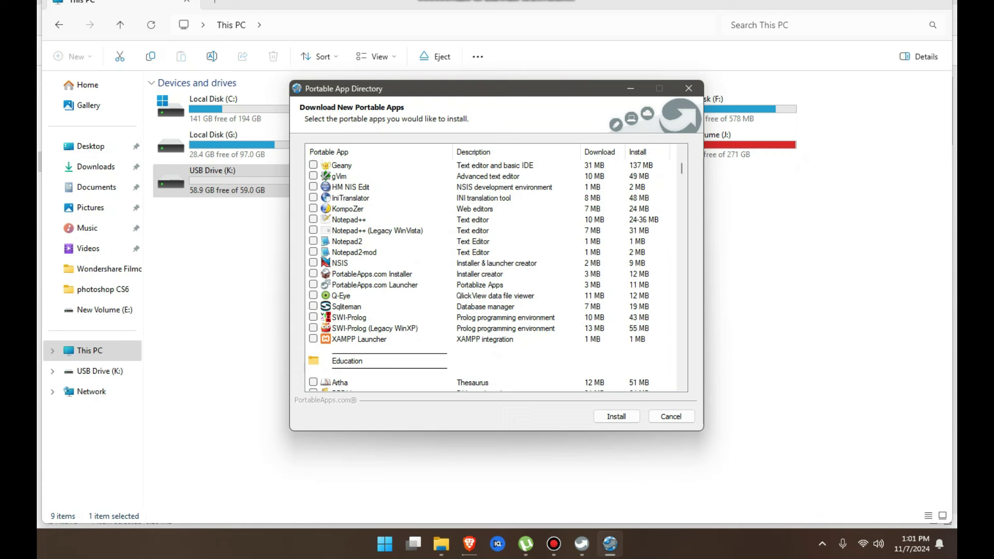
scroll(490, 274, down, 3)
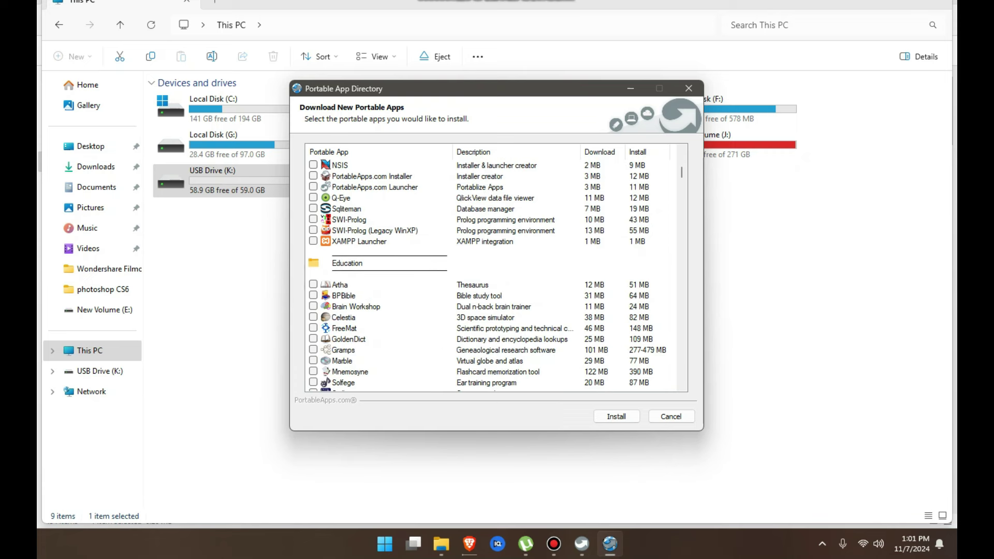
scroll(489, 274, down, 3)
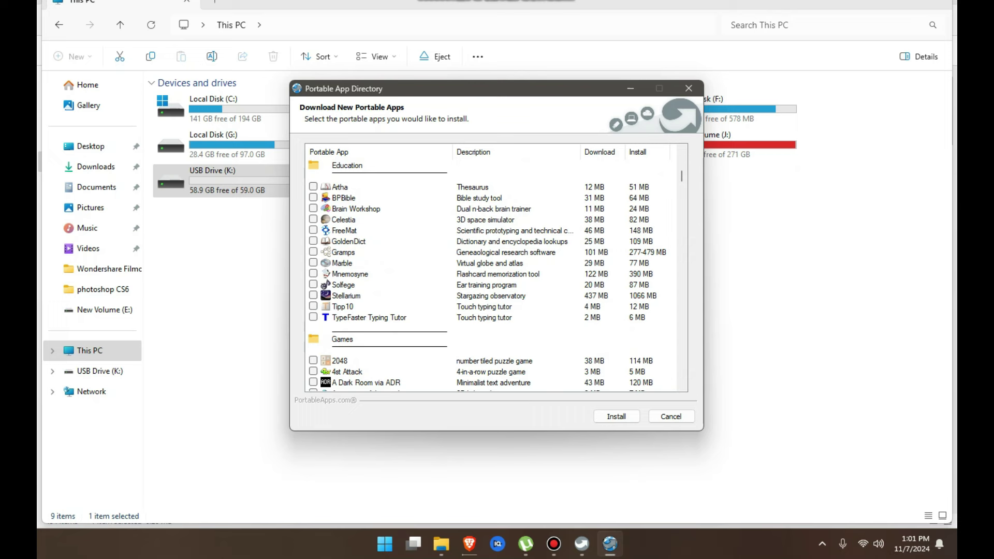
scroll(489, 275, down, 5)
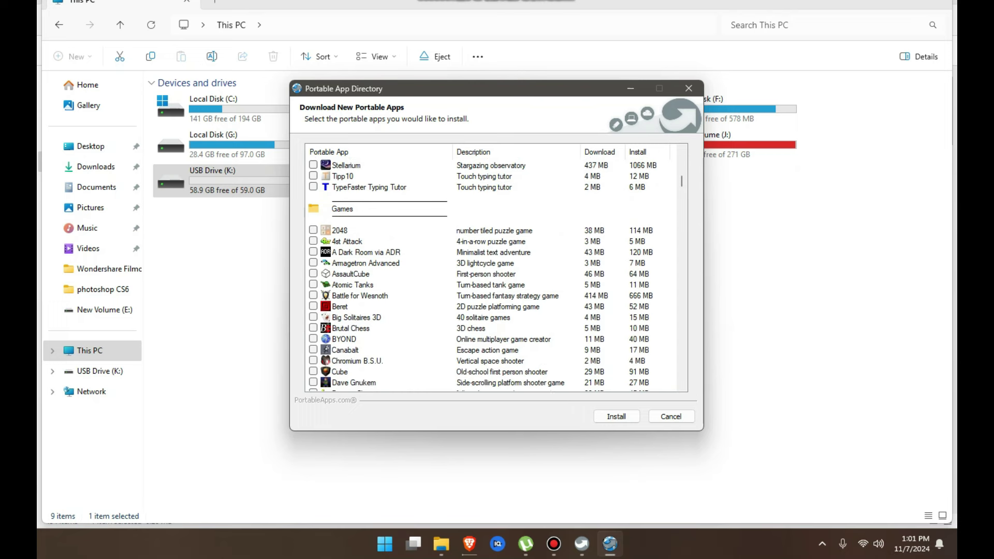
scroll(489, 274, down, 1)
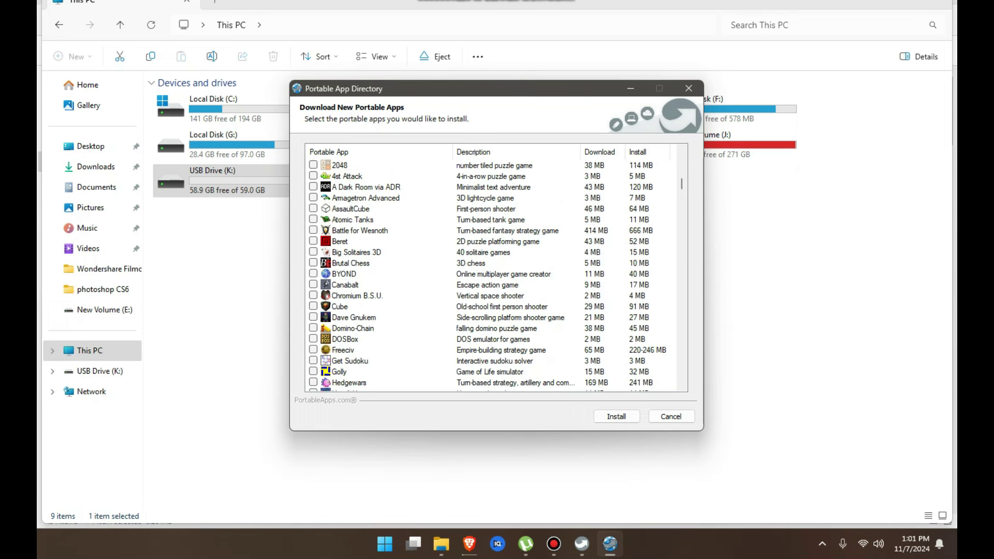
scroll(490, 274, down, 1)
scroll(490, 274, down, 15)
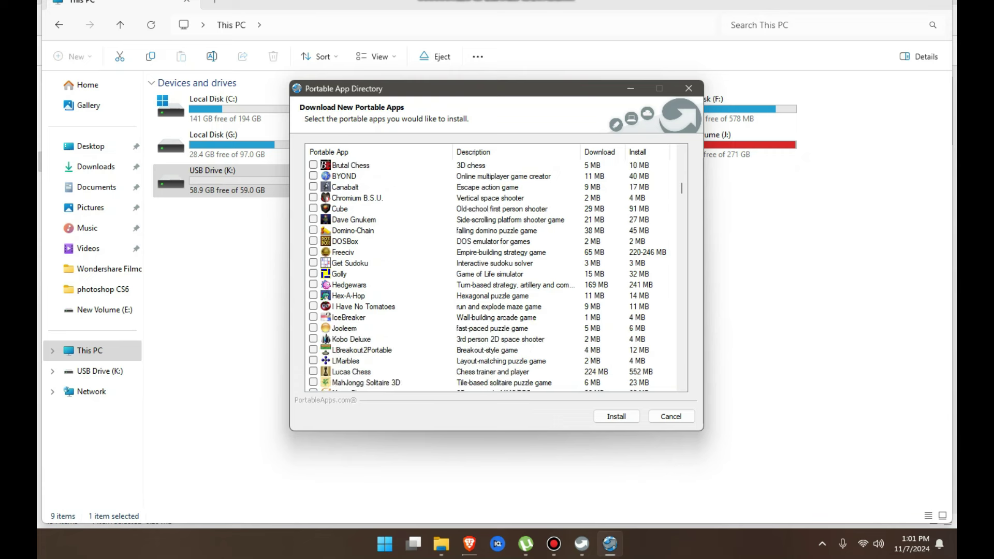
scroll(490, 275, down, 3)
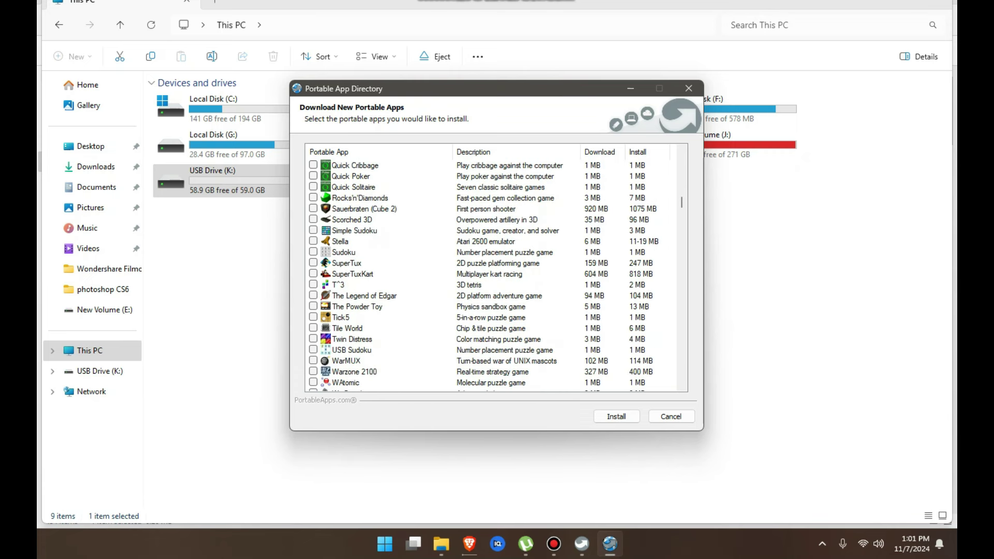
scroll(490, 274, down, 8)
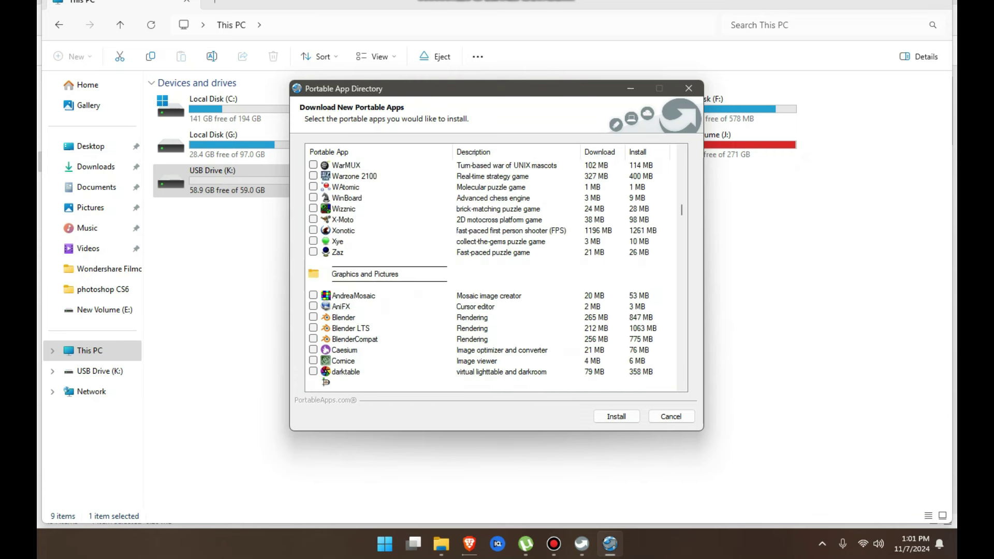
scroll(489, 274, down, 3)
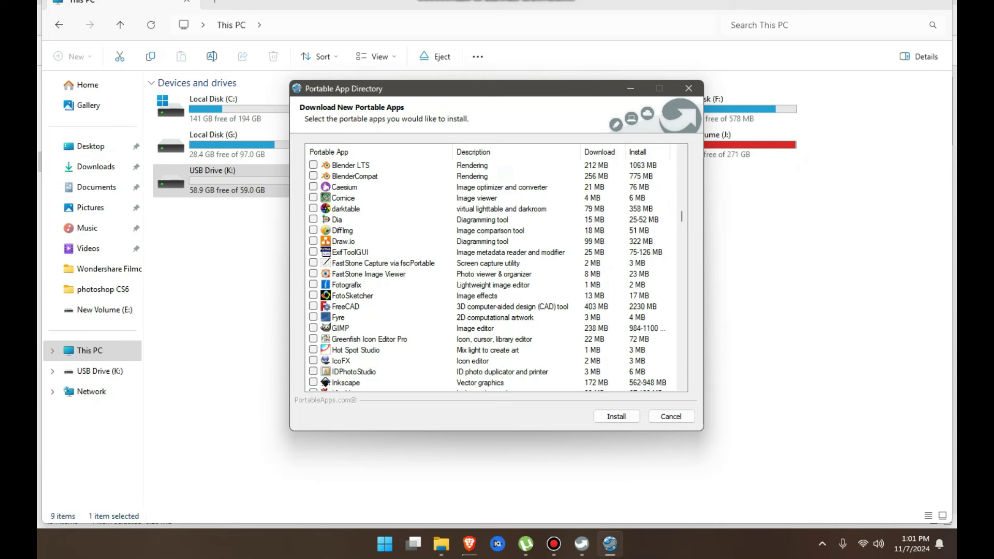
scroll(490, 274, down, 10)
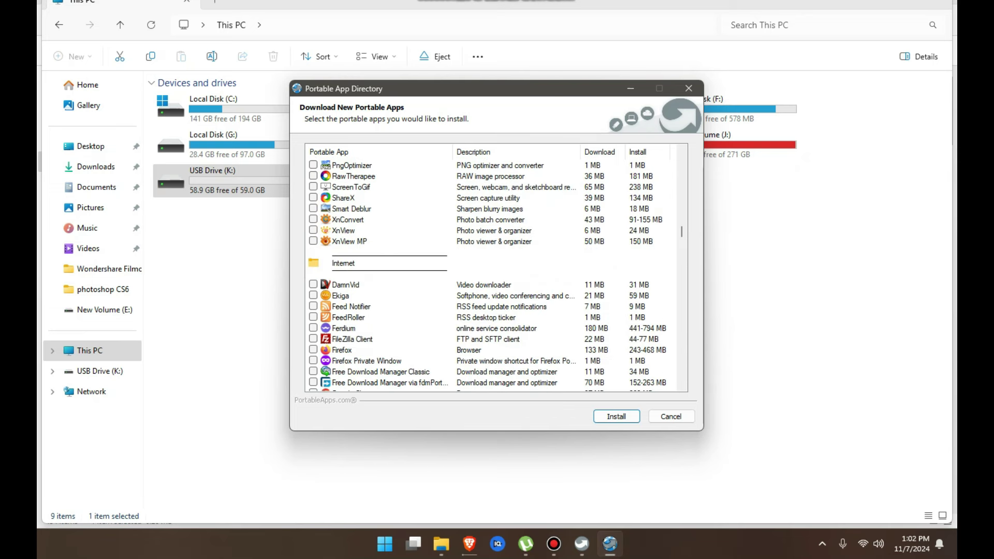
scroll(490, 274, down, 1)
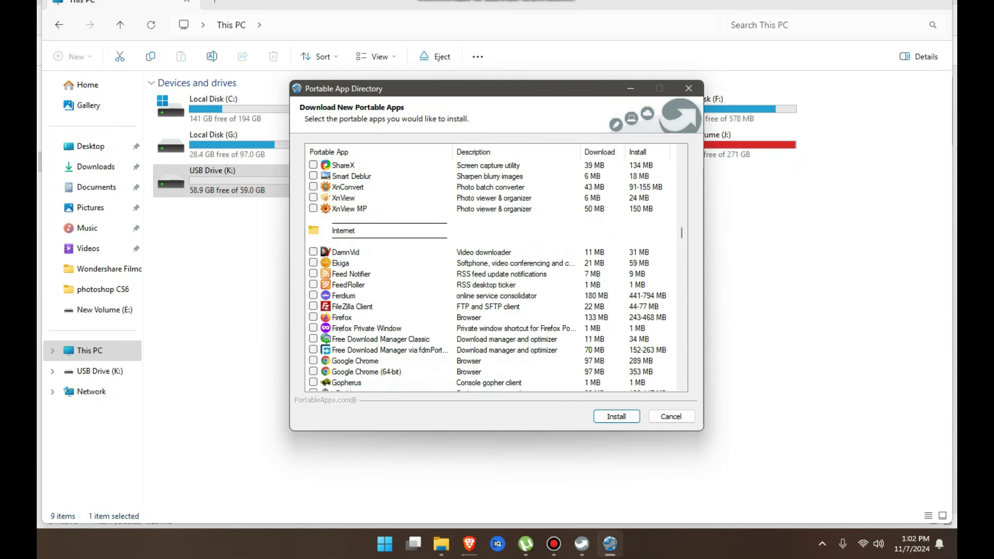
scroll(490, 274, down, 1)
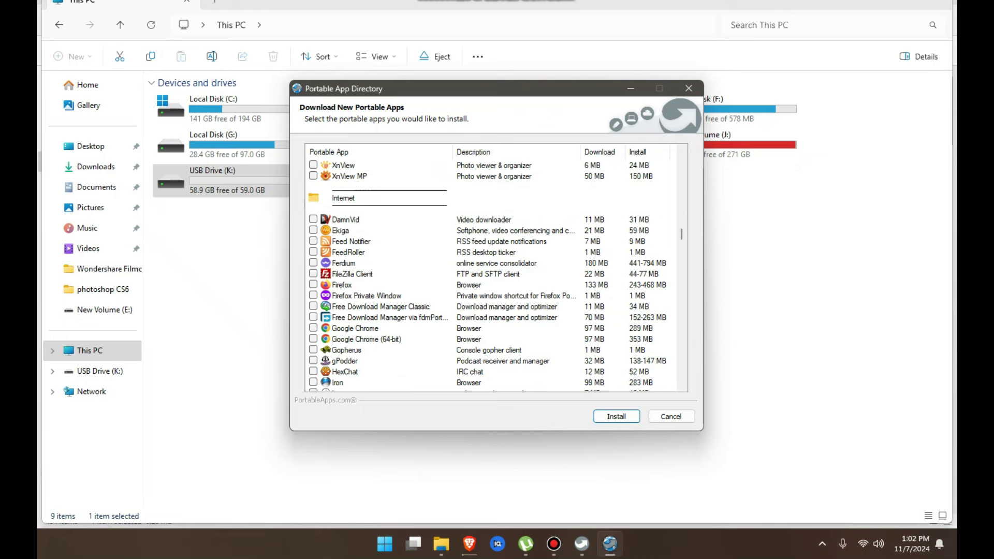
scroll(490, 275, down, 1)
scroll(489, 274, down, 3)
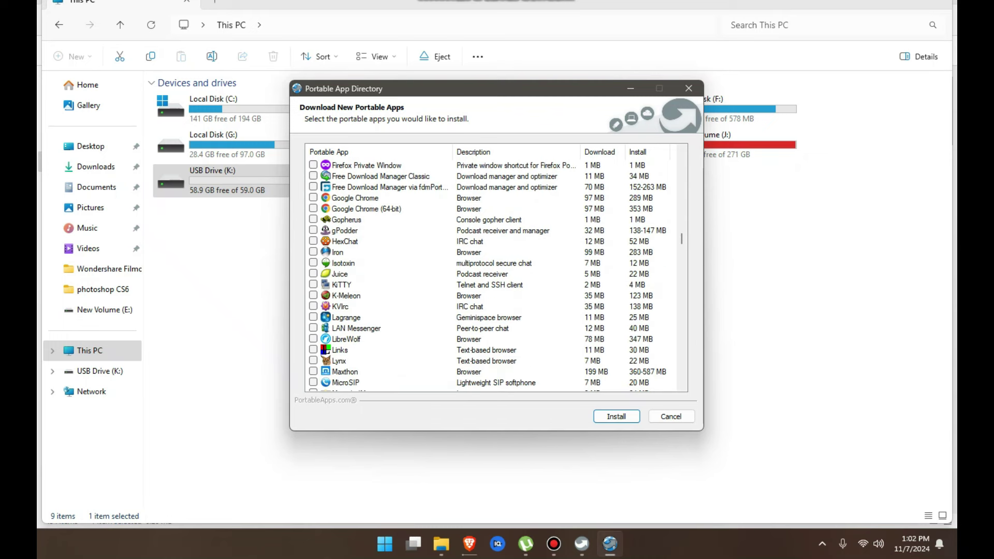
scroll(490, 275, up, 3)
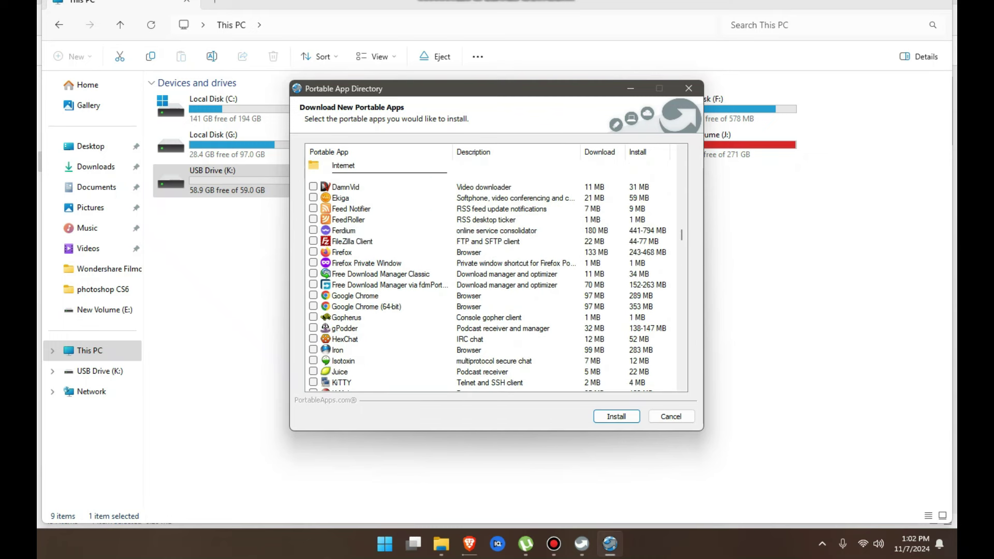